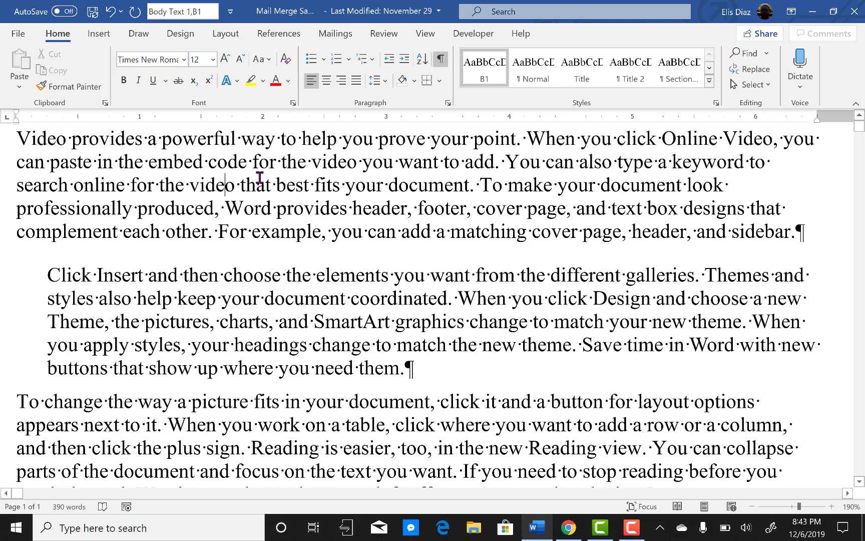
Step: Test spell checking in the first paragraph by misspelling "video" as "videyo", and restore the word
type("y")
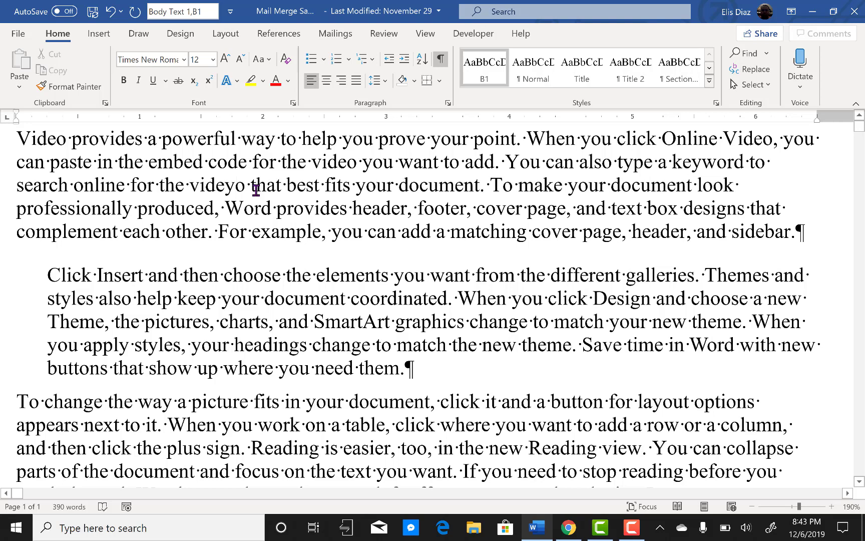
left_click(244, 282)
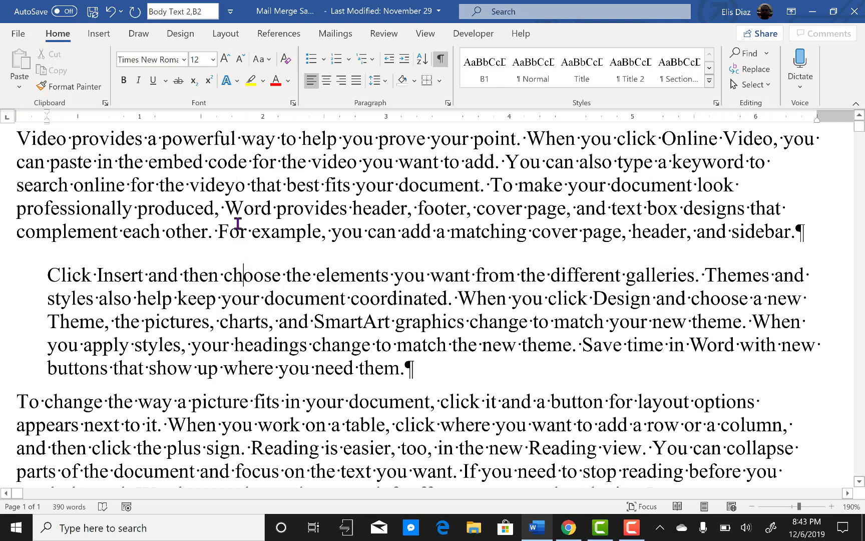
left_click(235, 185)
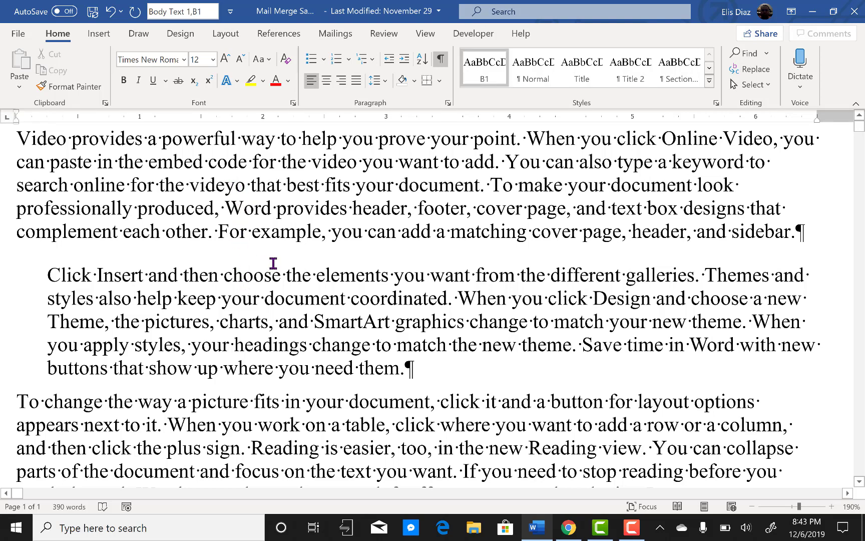
key("BackSpace")
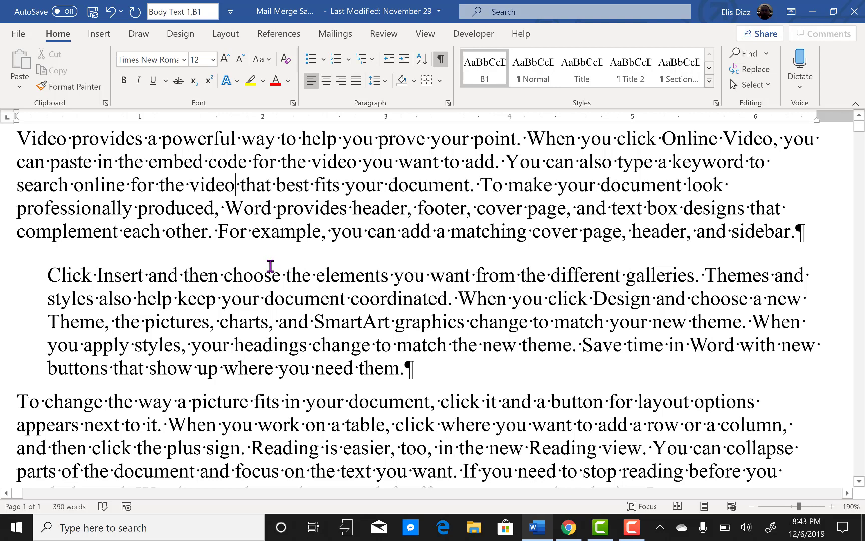
Step: Test spell checking in the second paragraph by inserting a 3 into "coordinated", and undo the insertion
left_click(421, 314)
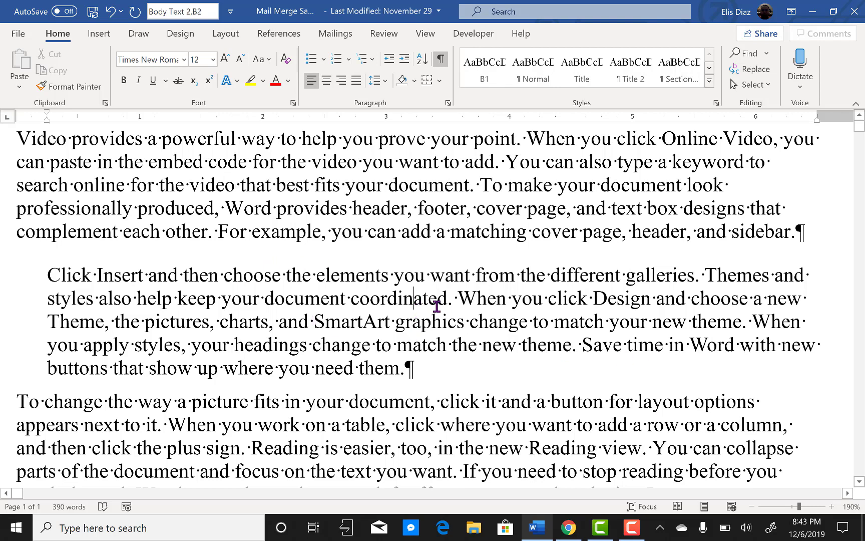
key("Up")
type("3")
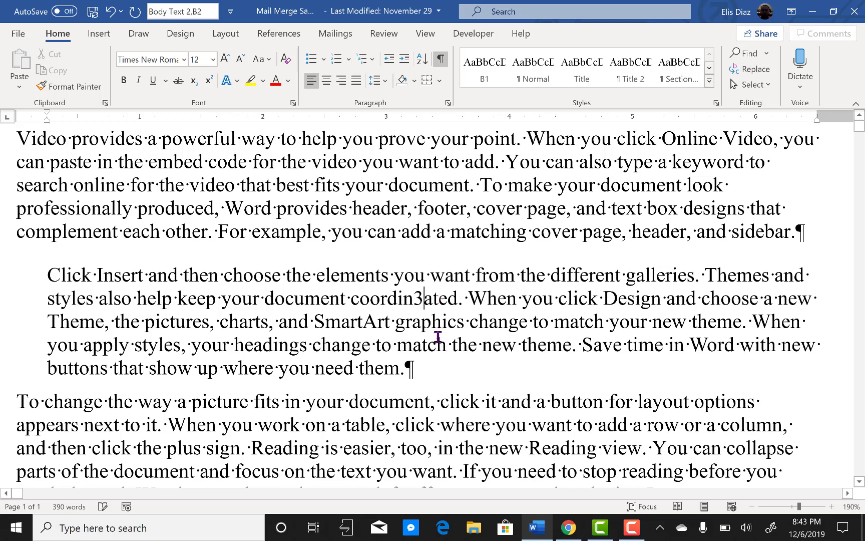
left_click(427, 346)
key("ctrl+z")
Step: Test spell checking in the third paragraph by misspelling "table" as "taeble", and restore the word
left_click(364, 414)
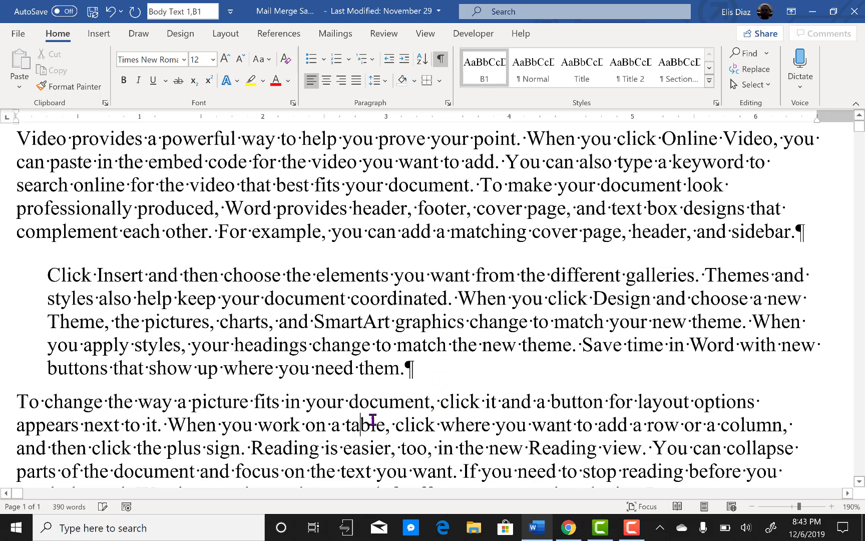
type("e")
left_click(385, 369)
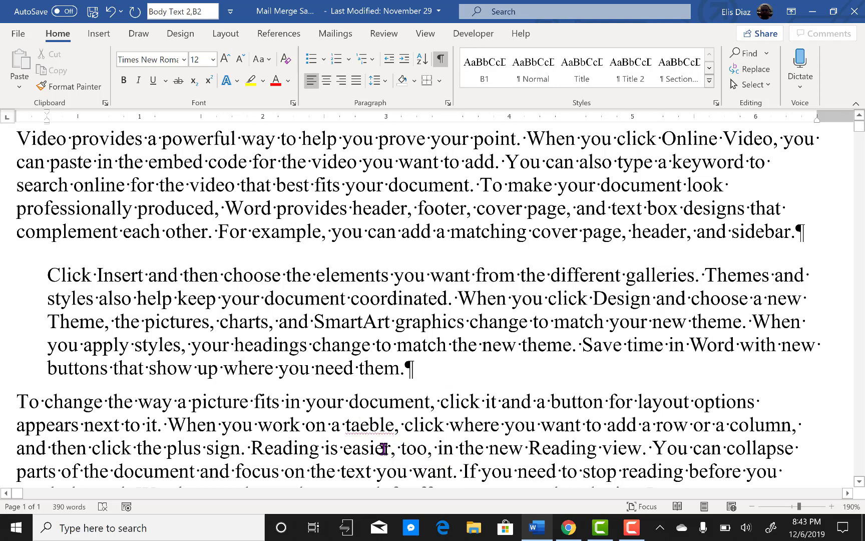
left_click(369, 425)
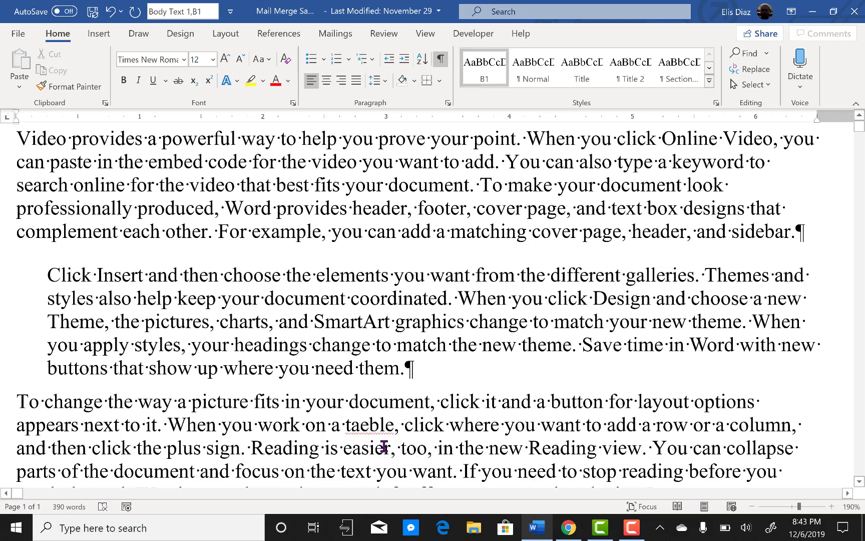
key("BackSpace")
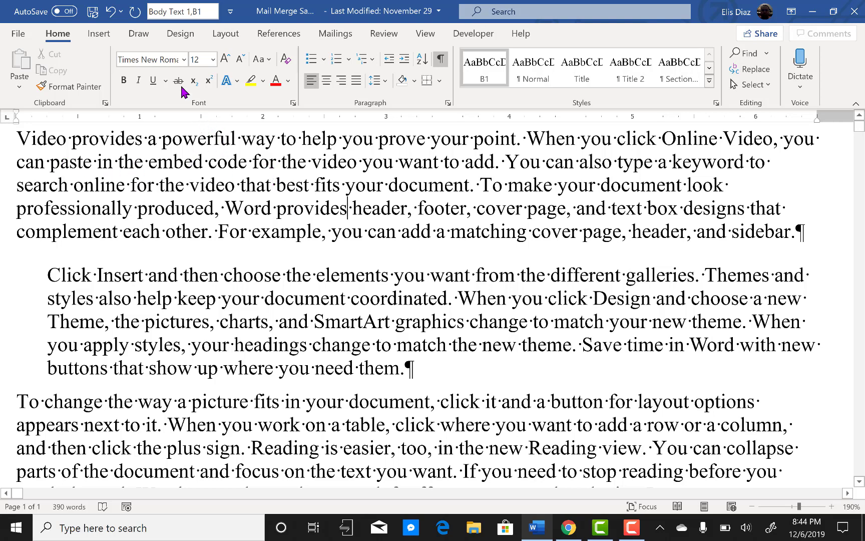
Step: Set the style area pane width in Draft and Outline views to 0.5" in the advanced Word options
left_click(17, 35)
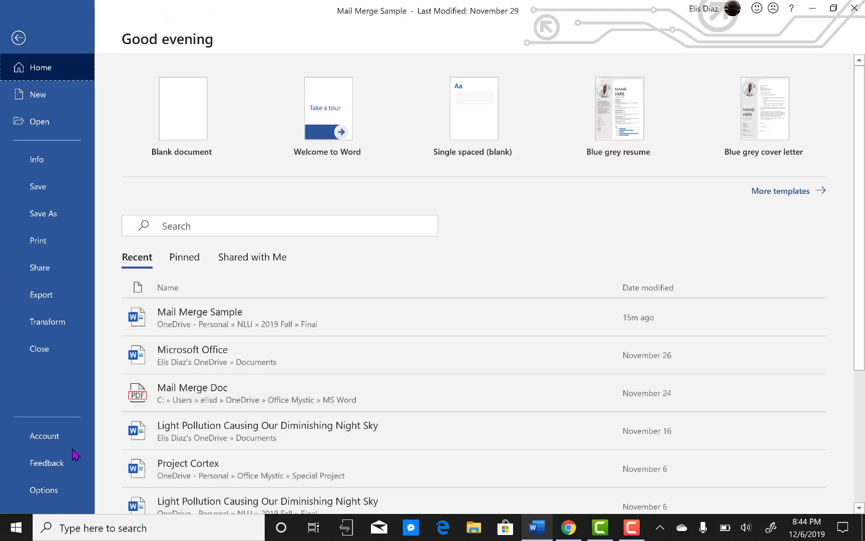
key("Escape")
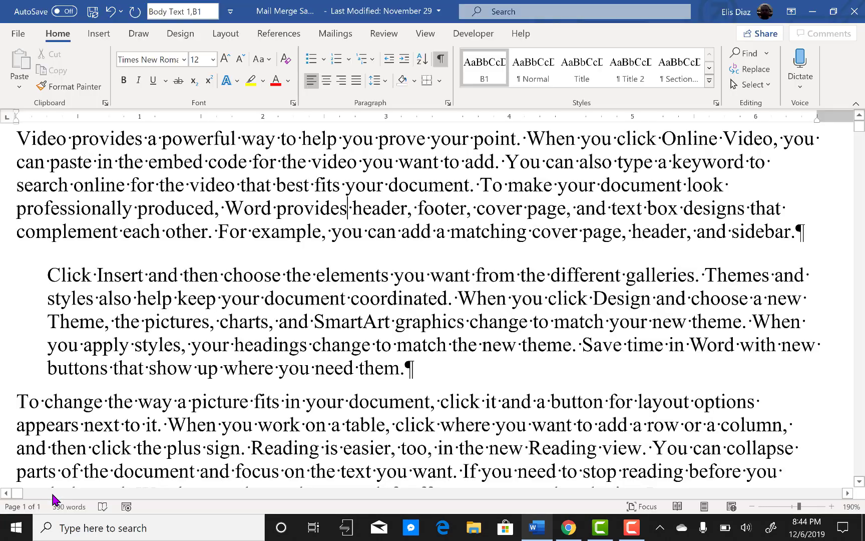
left_click(192, 173)
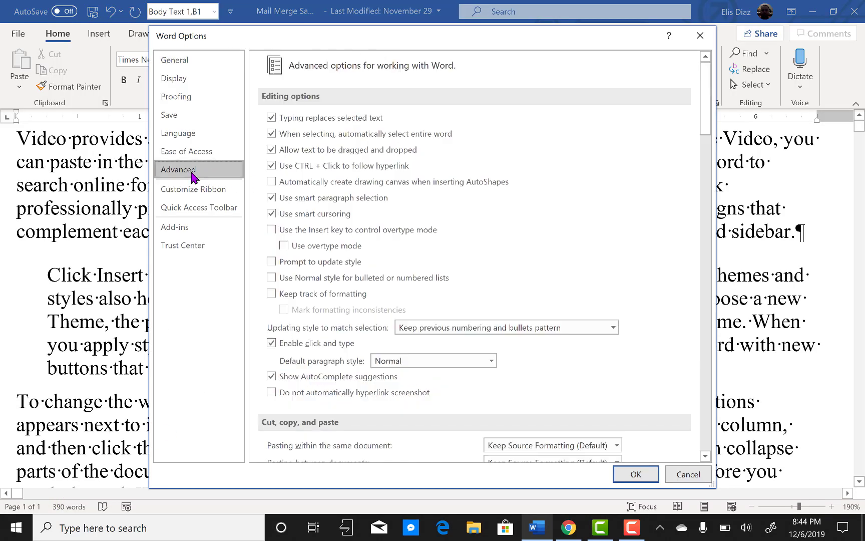
scroll(468, 259, "down", 5)
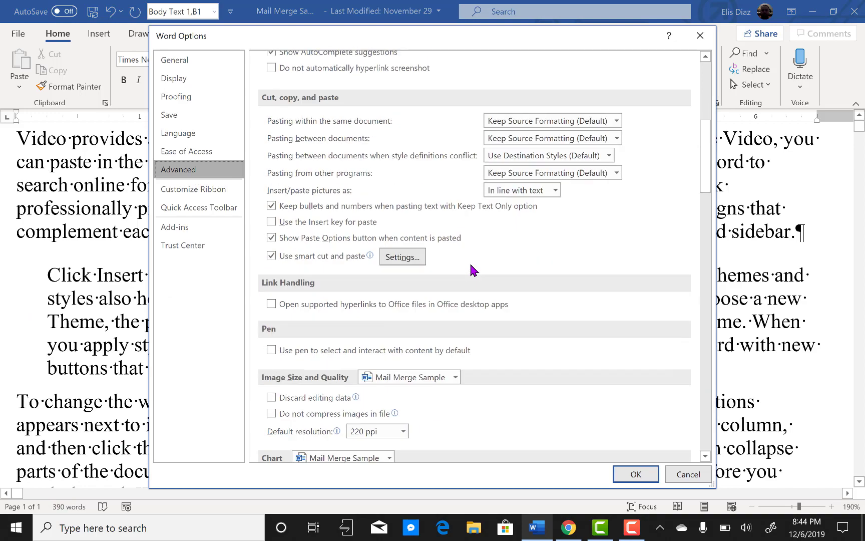
scroll(471, 269, "down", 10)
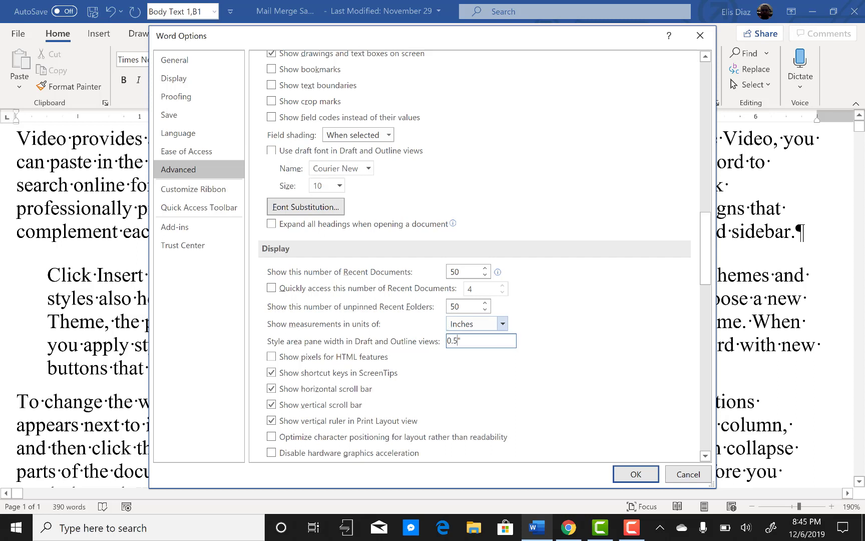
left_click(636, 475)
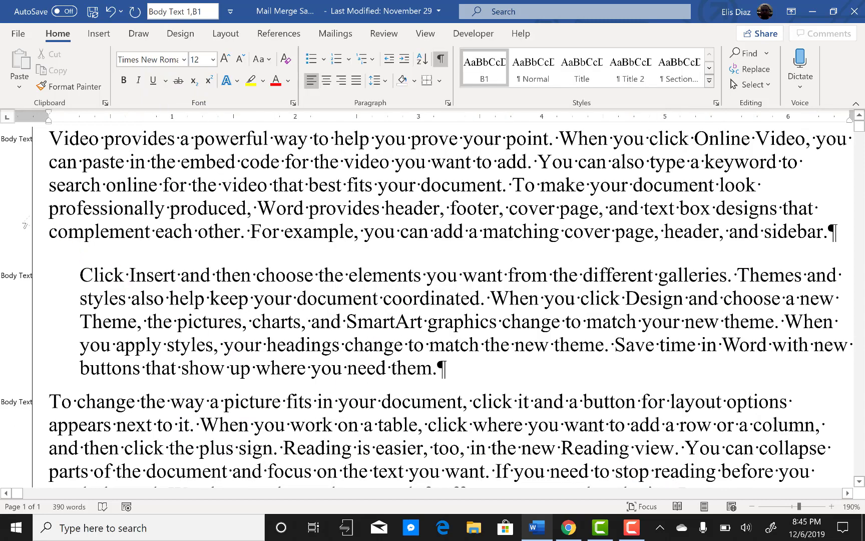
Step: Widen the style area pane to fit the full style names and compare the styles of the first three paragraphs
left_click_drag(25, 225, 62, 224)
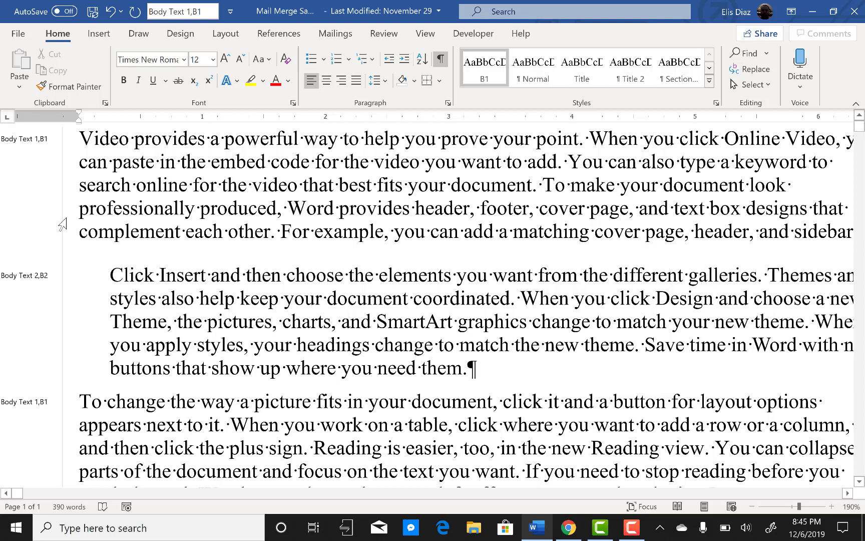
left_click(136, 186)
left_click(177, 296)
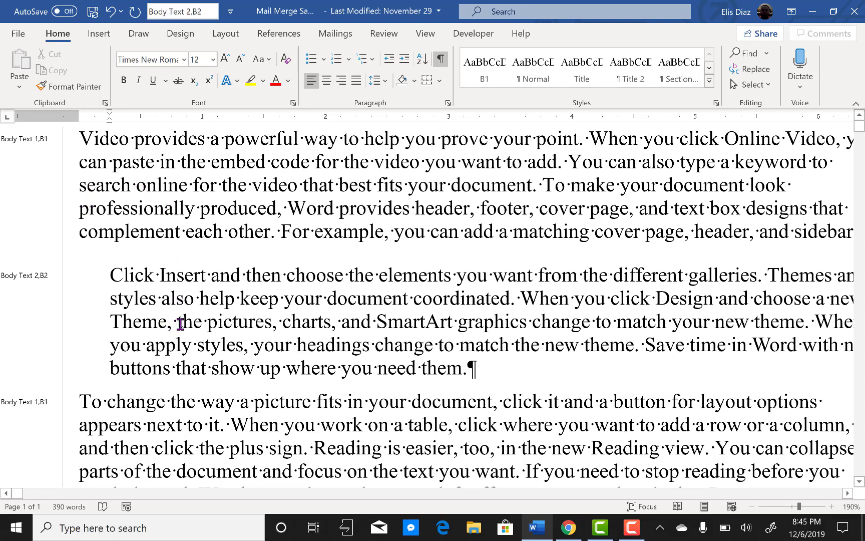
left_click(232, 406)
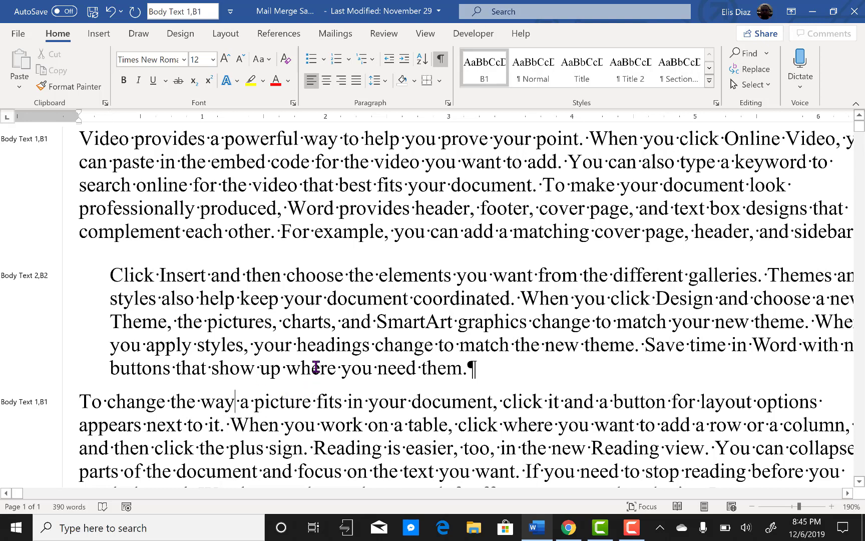
left_click(257, 215)
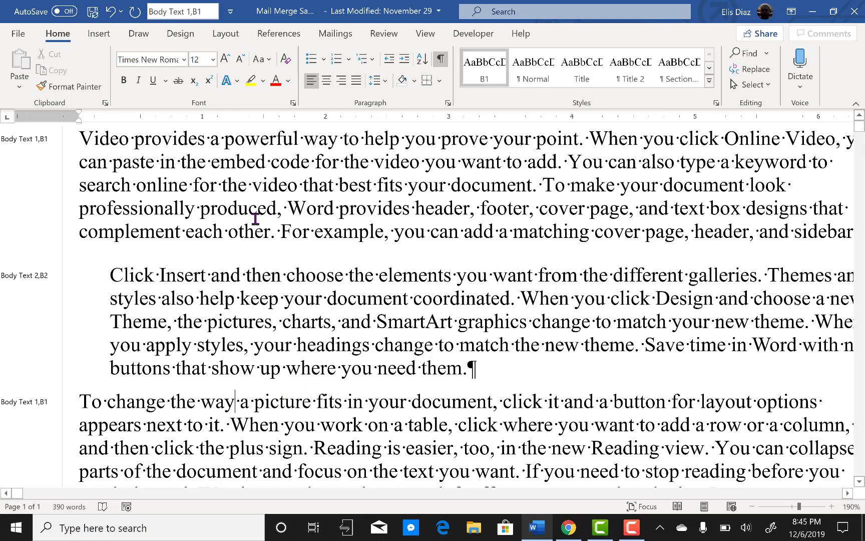
left_click(223, 171)
Step: Turn off "Do not check spelling or grammar" in the proofing language settings for the entire first paragraph
double_click(19, 175)
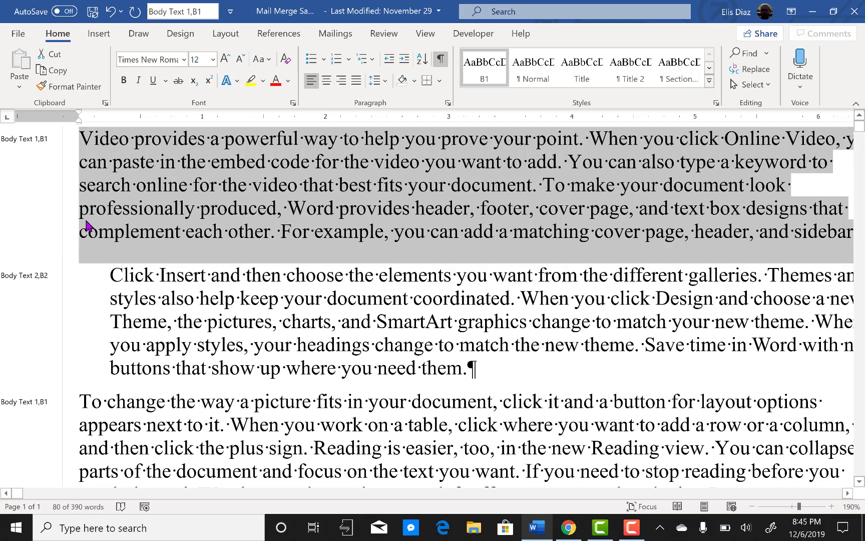
left_click(384, 34)
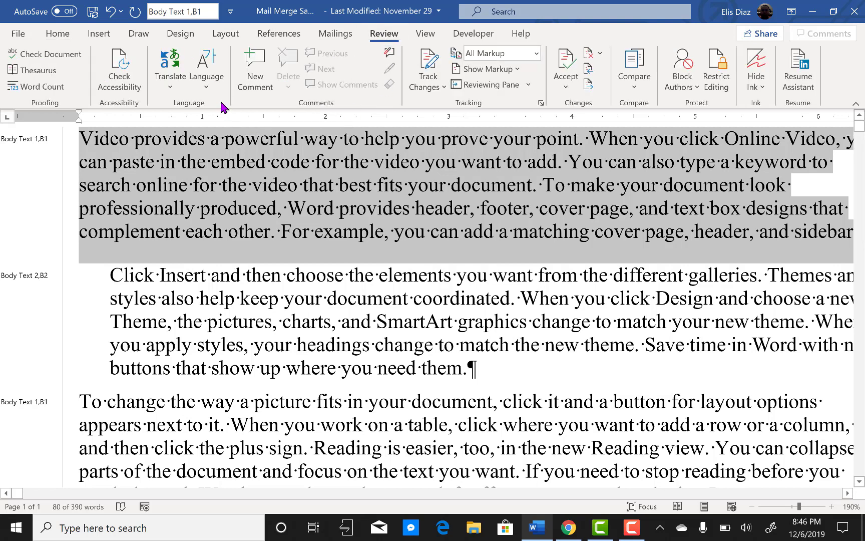
left_click(207, 89)
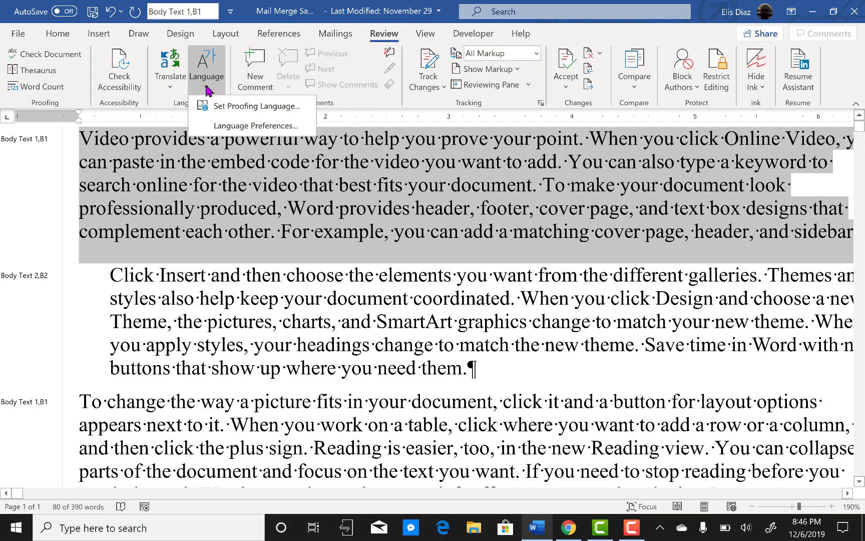
left_click(246, 107)
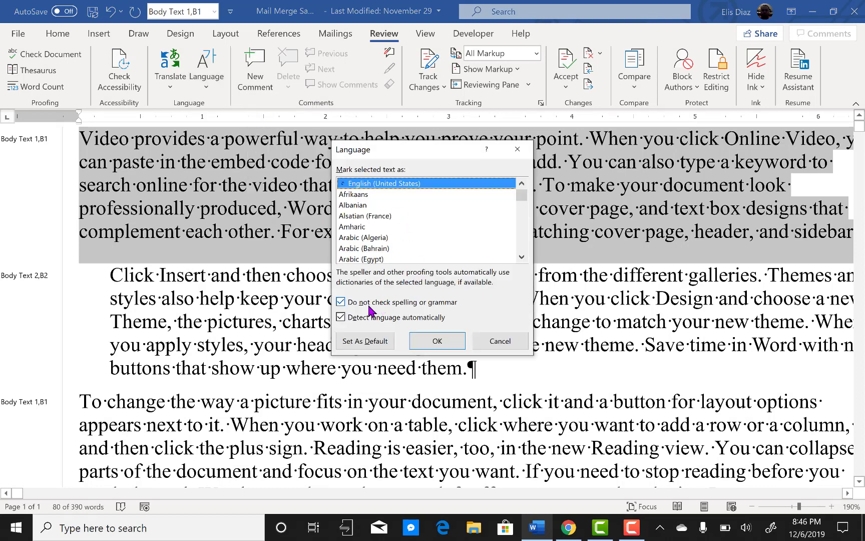
left_click(340, 303)
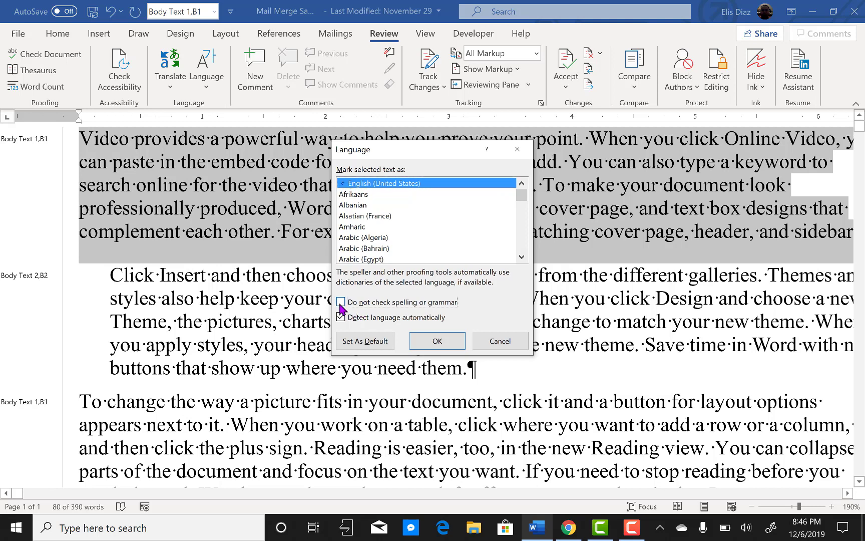
left_click(437, 343)
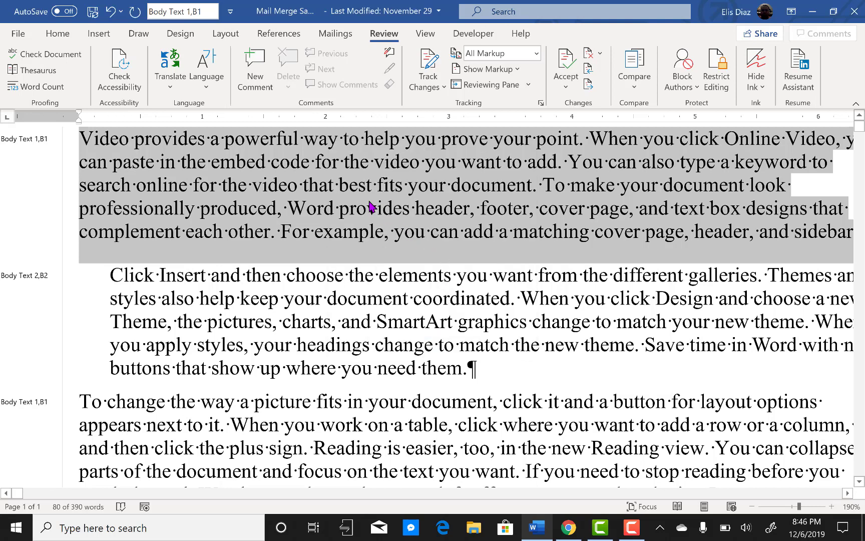
Step: Test spell checking in the first paragraph by misspelling "best" as "bestt", and restore the word
left_click(367, 193)
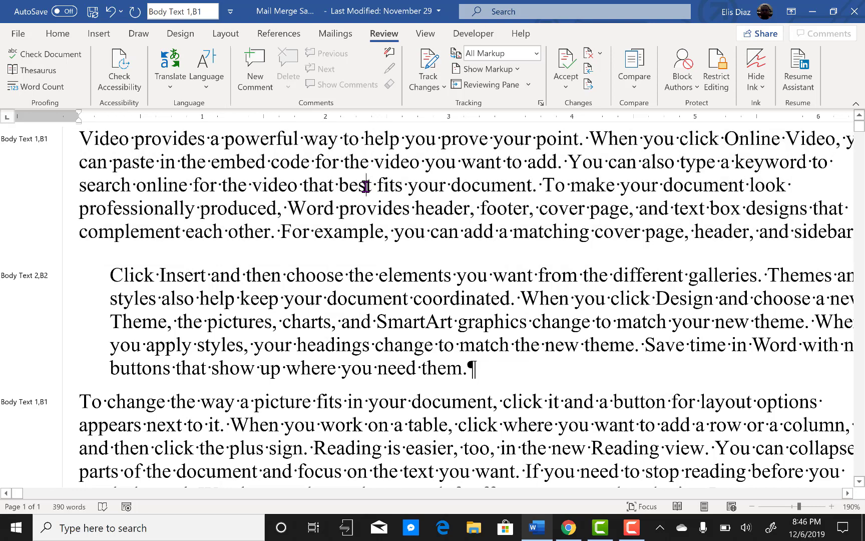
type("t")
left_click(475, 317)
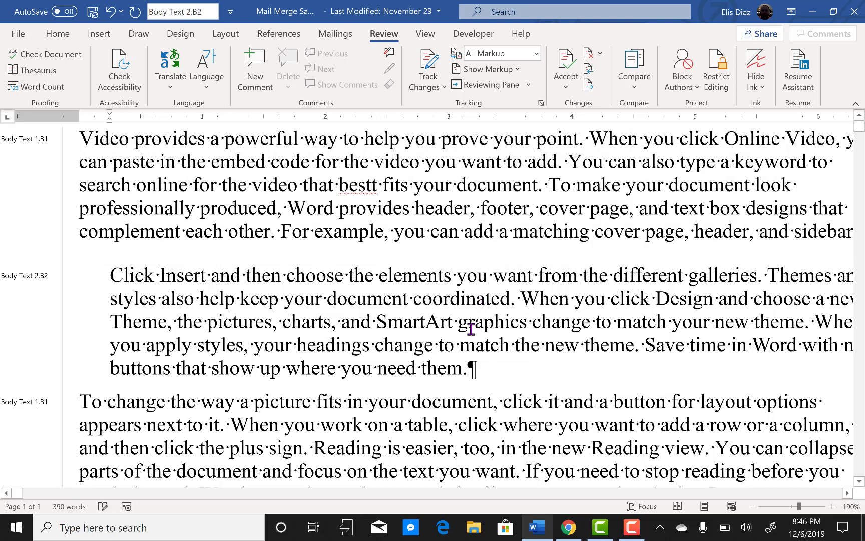
left_click(370, 188)
key("BackSpace")
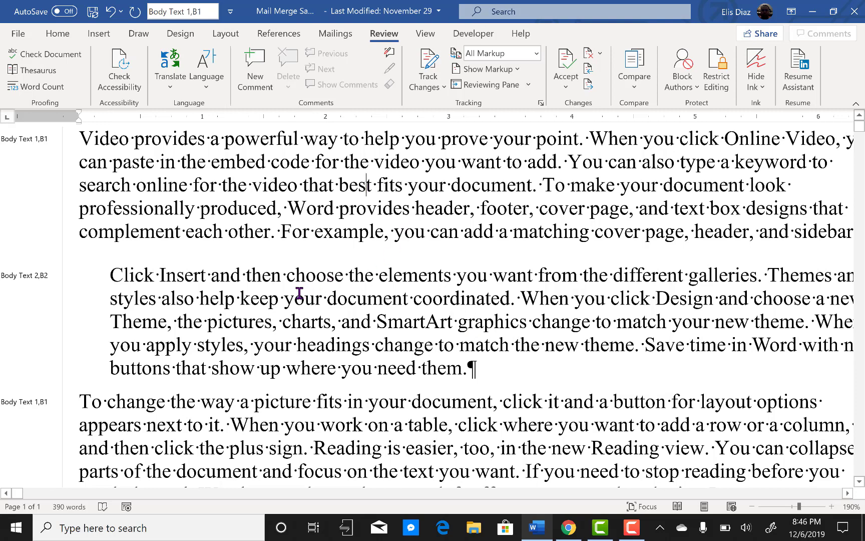
left_click(283, 321)
scroll(281, 335, "down", 1)
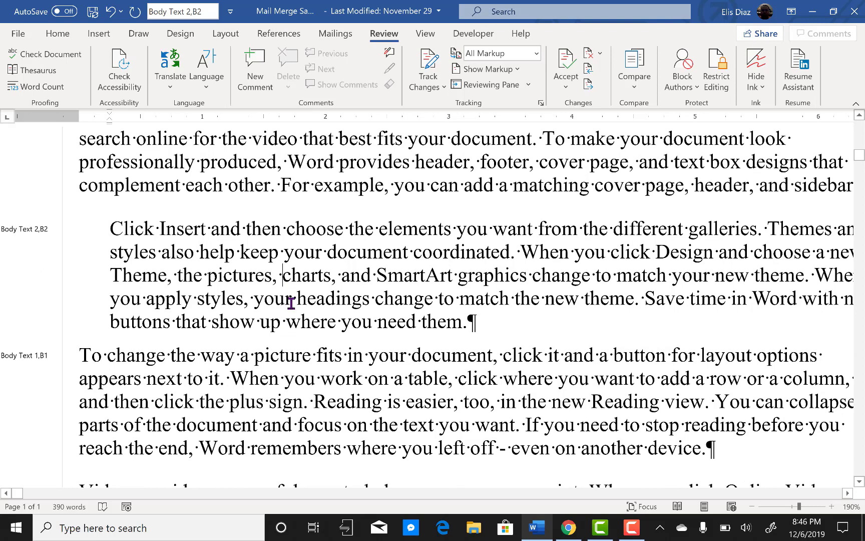
scroll(279, 298, "up", 1)
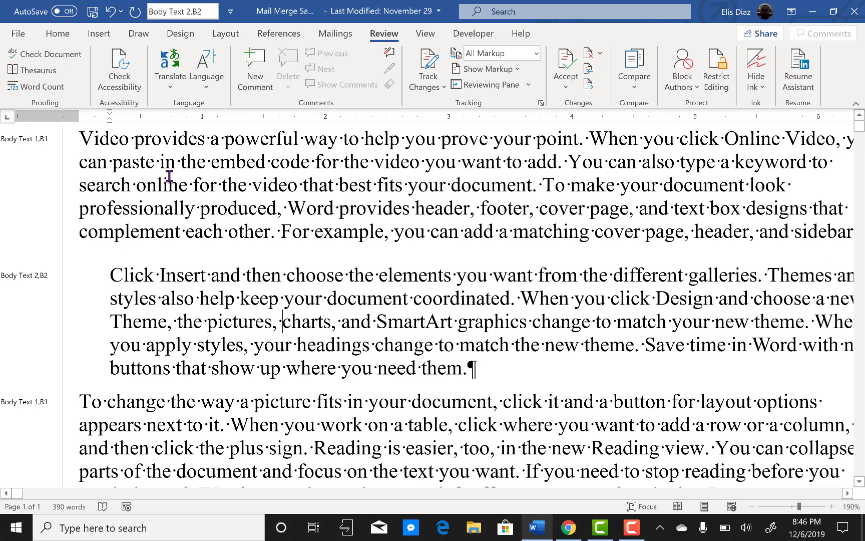
left_click(160, 152)
left_click(206, 325)
Step: Test spell checking in the third paragraph by misspelling "way" as "wayr", and restore the word
scroll(201, 316, "down", 1)
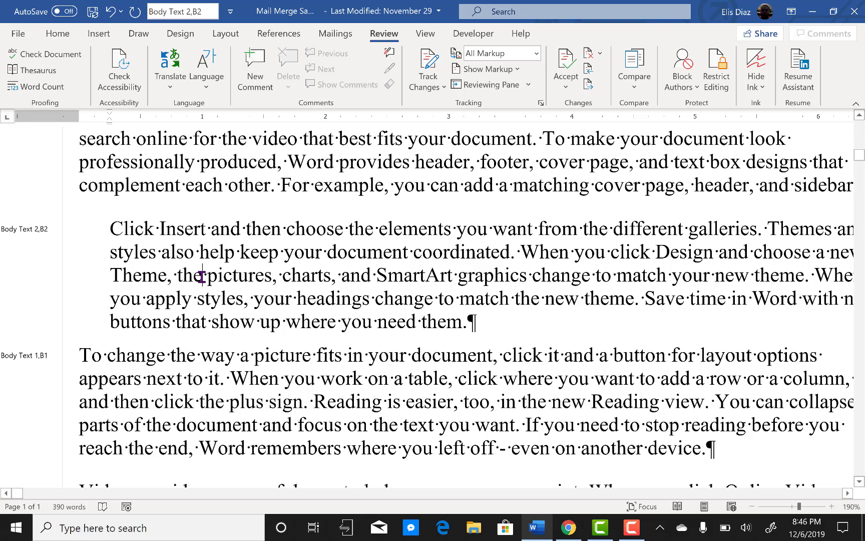
left_click(232, 377)
left_click(233, 353)
type("r")
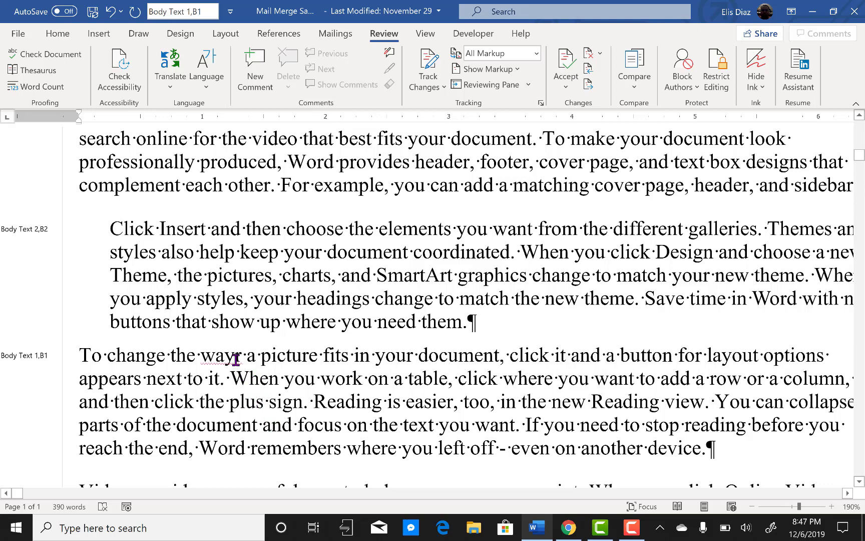
key("BackSpace")
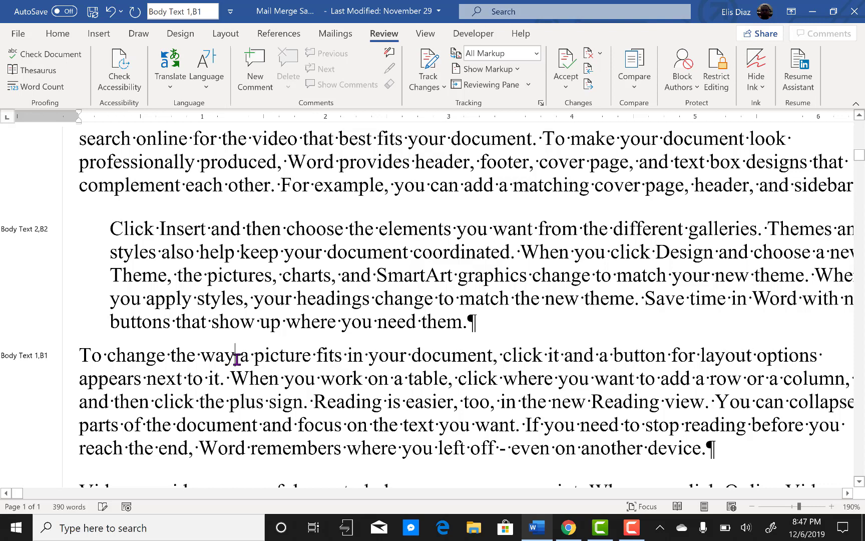
Step: Apply the B2 (Body Text 2) style to the third paragraph, which begins "To change the way"
scroll(251, 384, "up", 2)
left_click(210, 299)
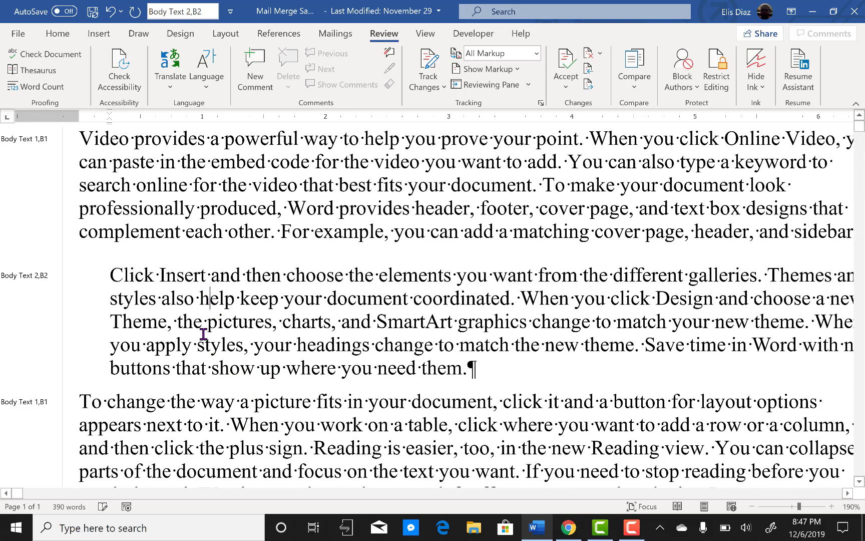
scroll(202, 333, "down", 2)
left_click(188, 376)
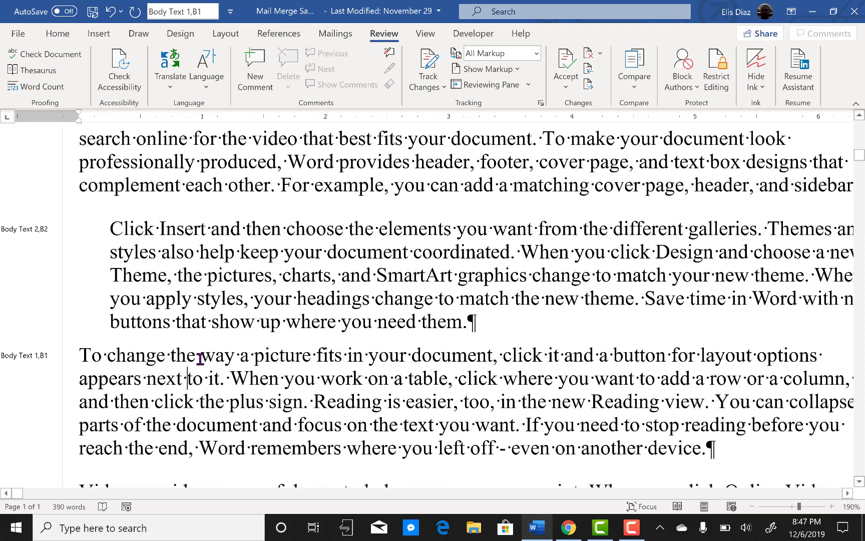
left_click(192, 15)
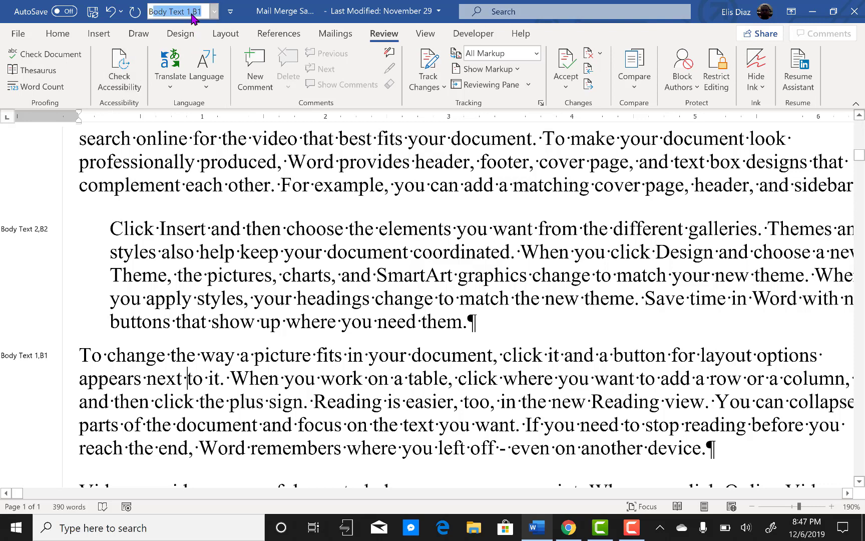
type("B2")
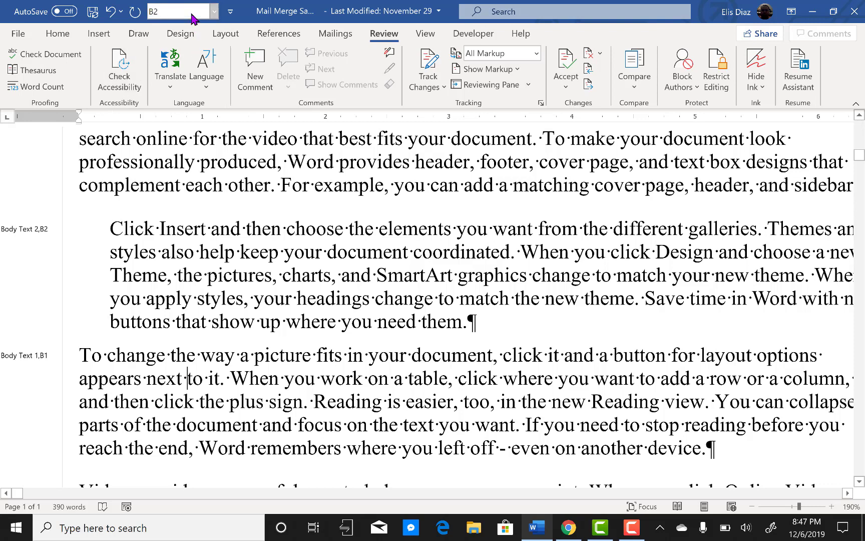
key("Return")
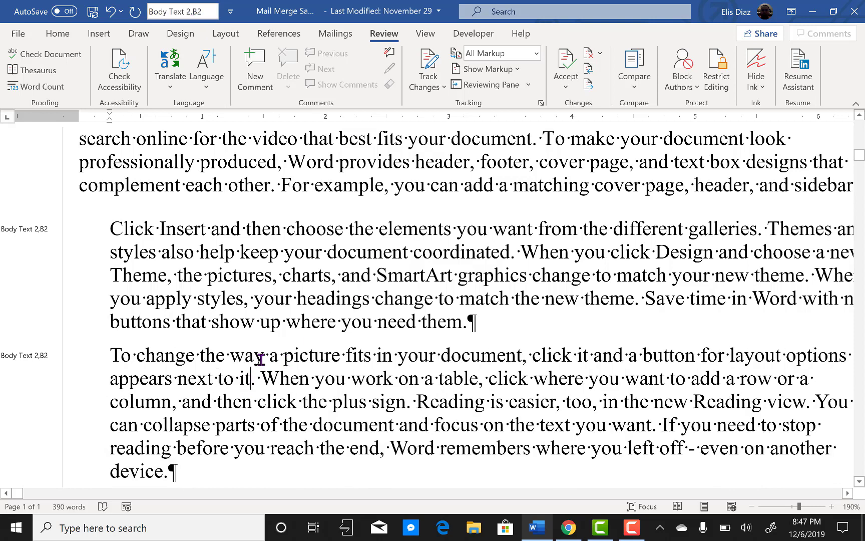
Step: Test spell checking in the third paragraph by misspelling "it" as "ite" and "ite1", and restore the word
type("e")
left_click(306, 424)
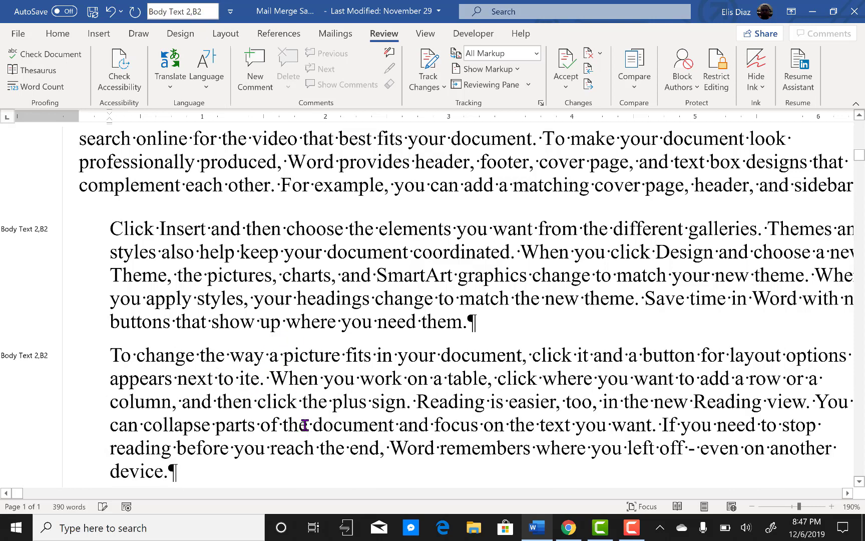
left_click(265, 379)
type("1")
left_click(252, 380)
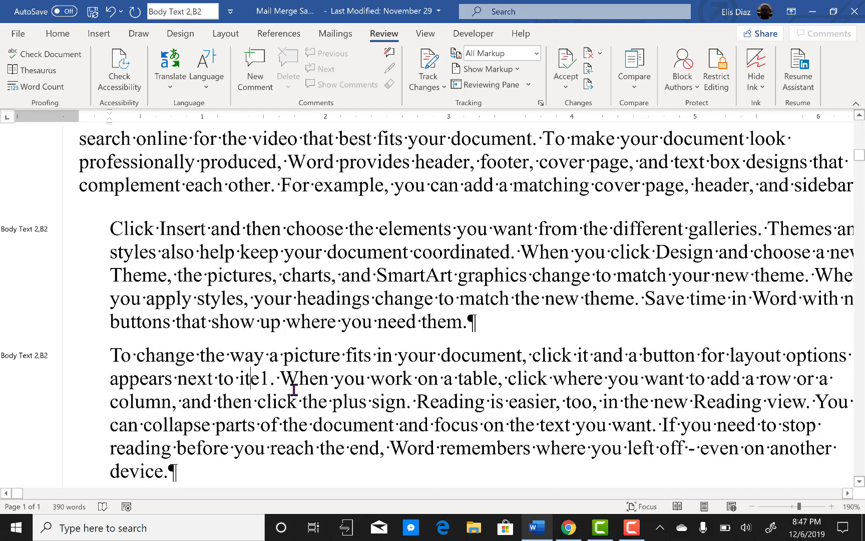
key("Delete")
key("Delete")
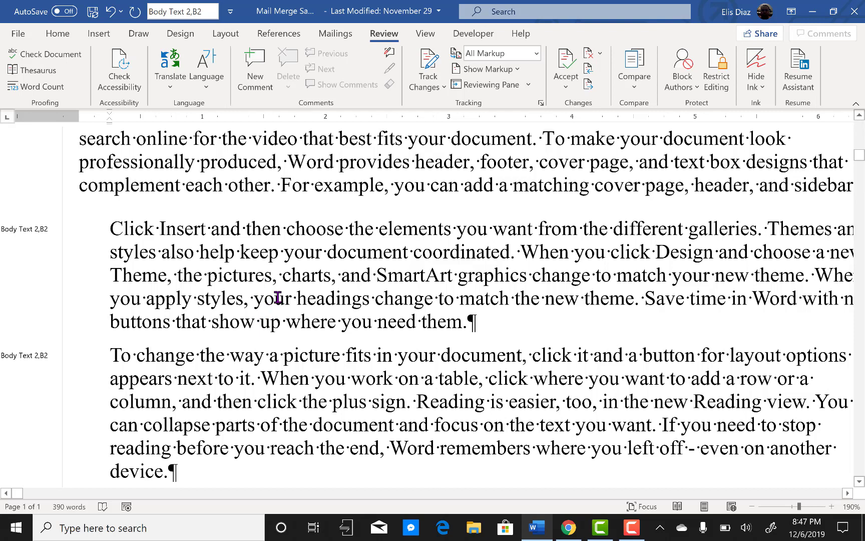
Step: Modify the Body Text 2 style's language format to turn off "Do not check spelling or grammar"
left_click(58, 34)
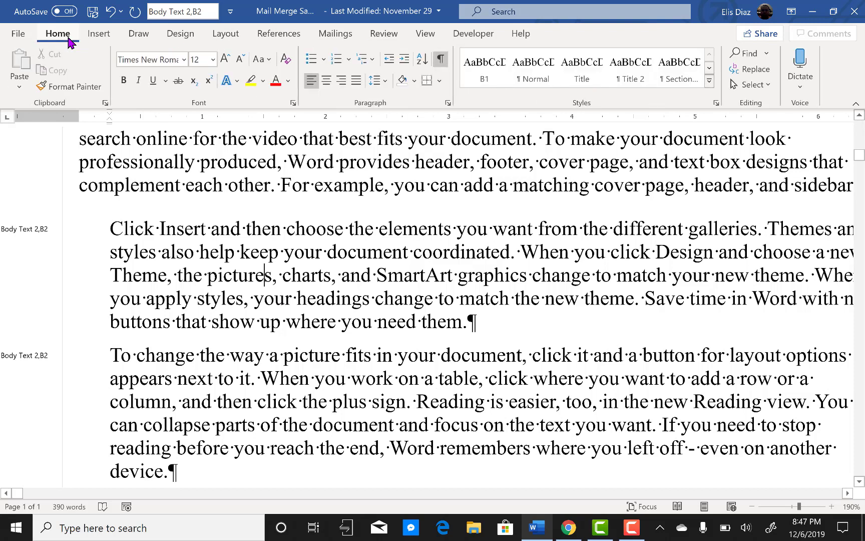
left_click(717, 104)
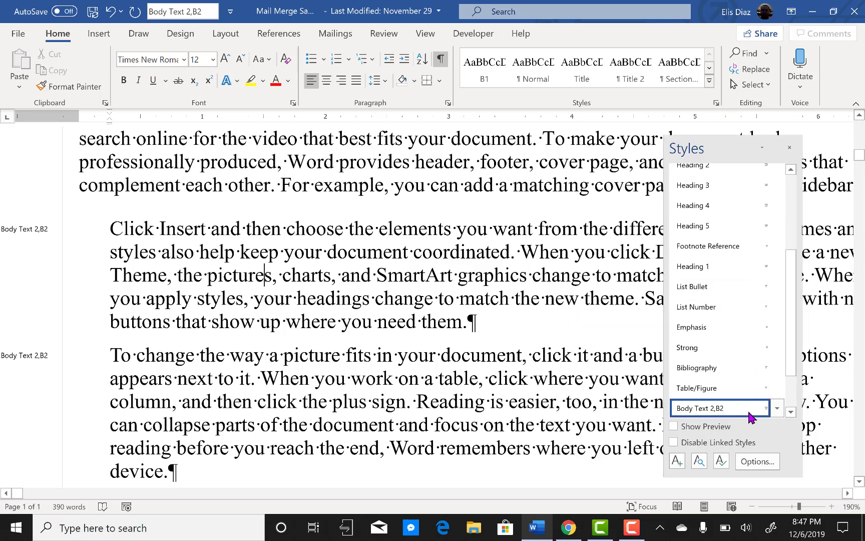
left_click(778, 410)
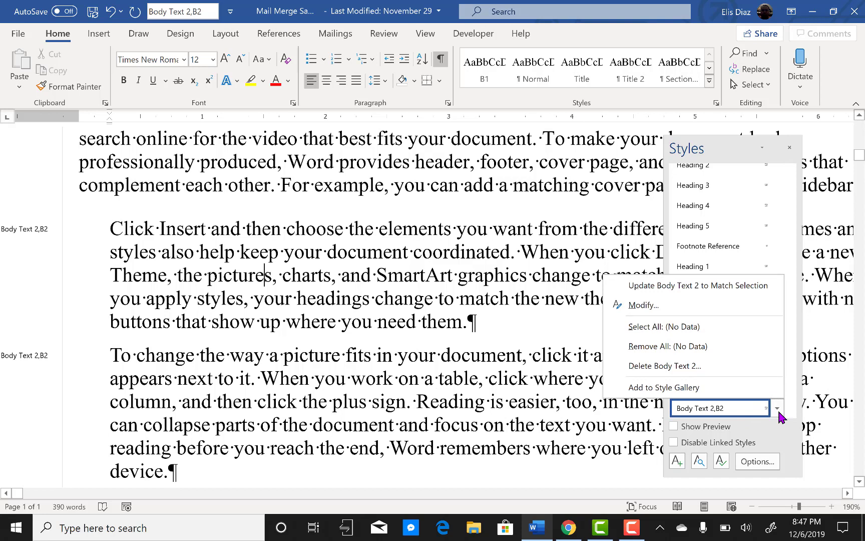
left_click(677, 308)
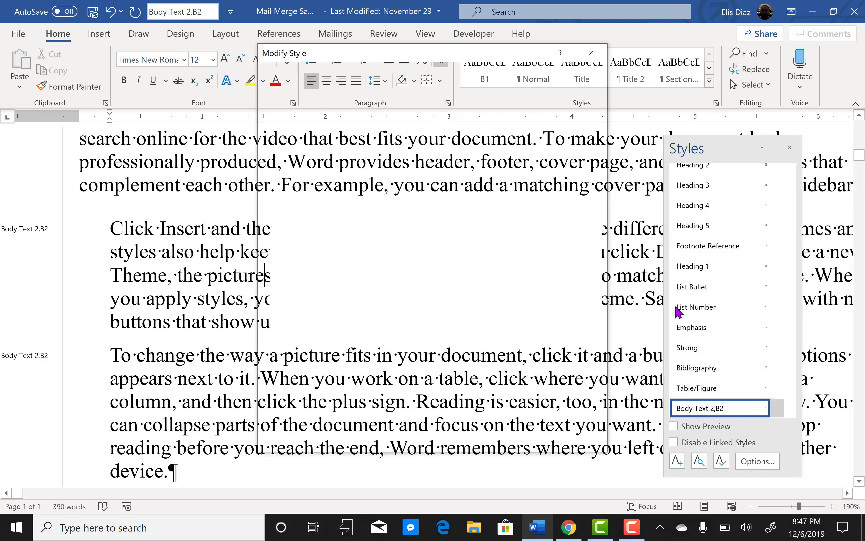
left_click(300, 437)
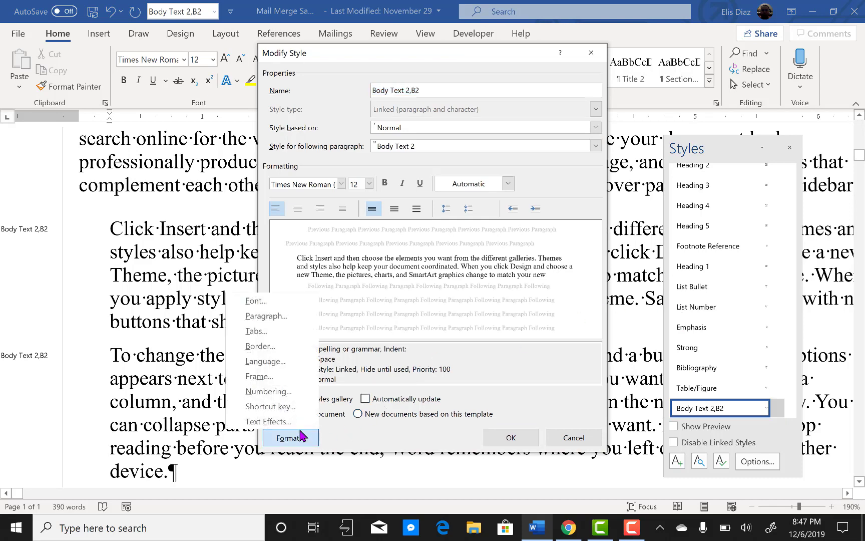
left_click(279, 361)
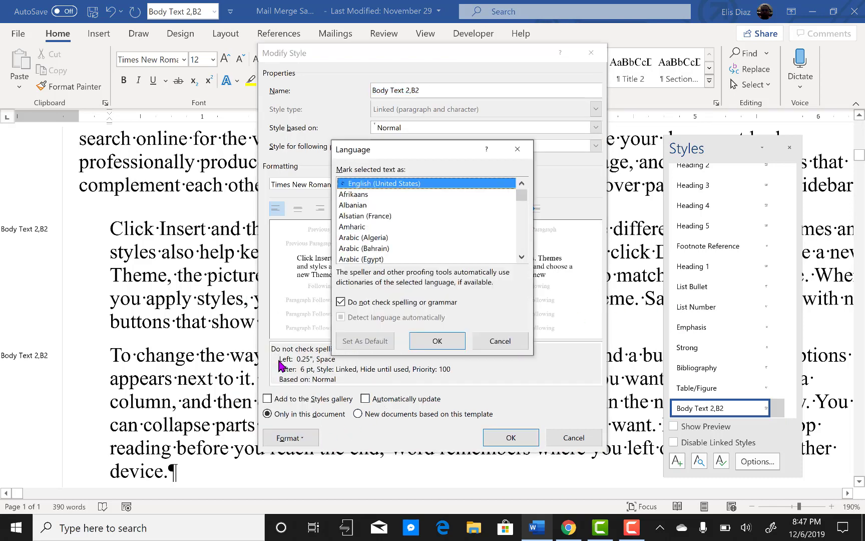
left_click(341, 302)
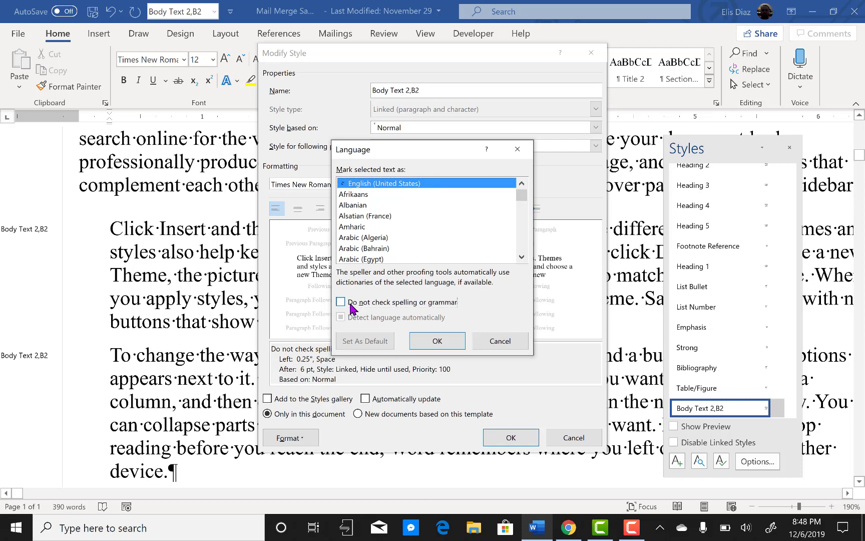
left_click(437, 342)
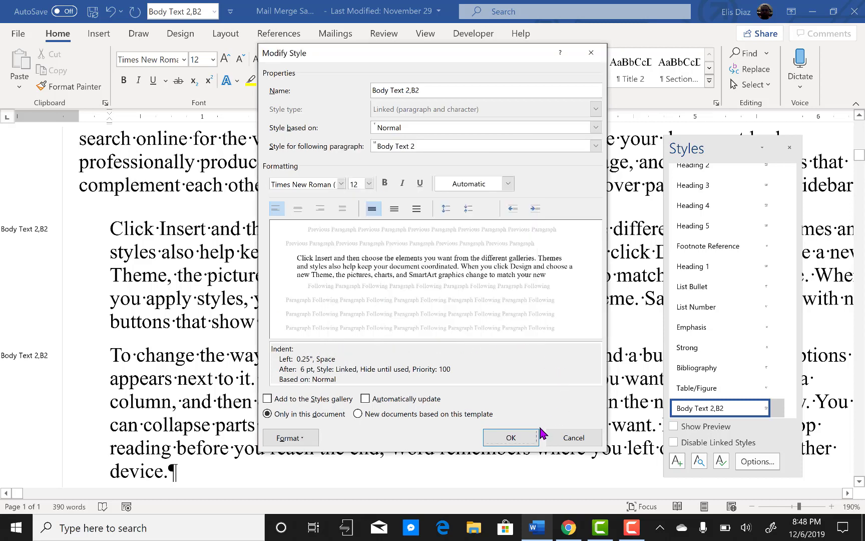
left_click(511, 439)
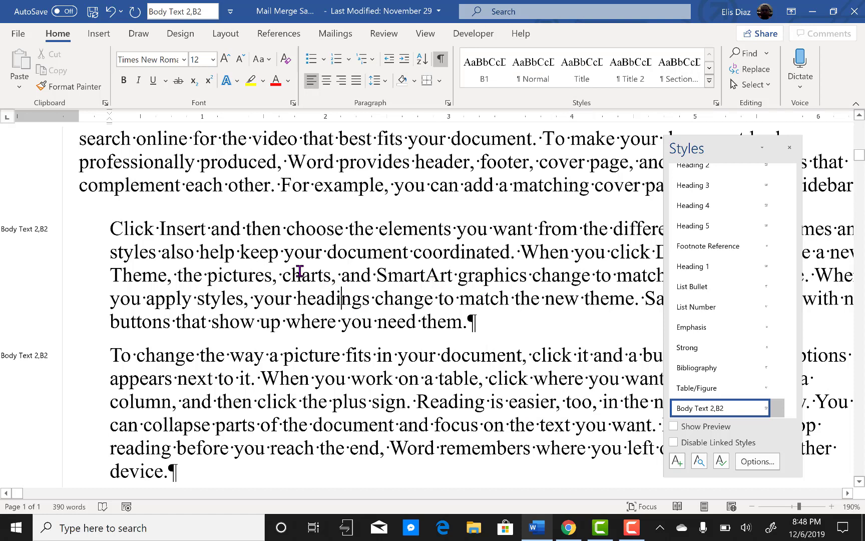
Step: Close the Styles list, test spell checking in the second paragraph by misspelling "pictures" as "picturesw", and restore the word
left_click(273, 279)
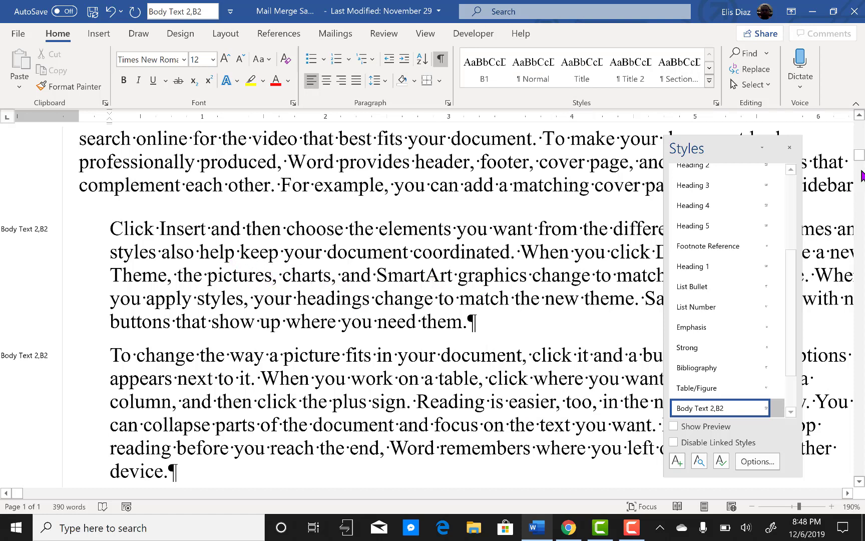
left_click(790, 148)
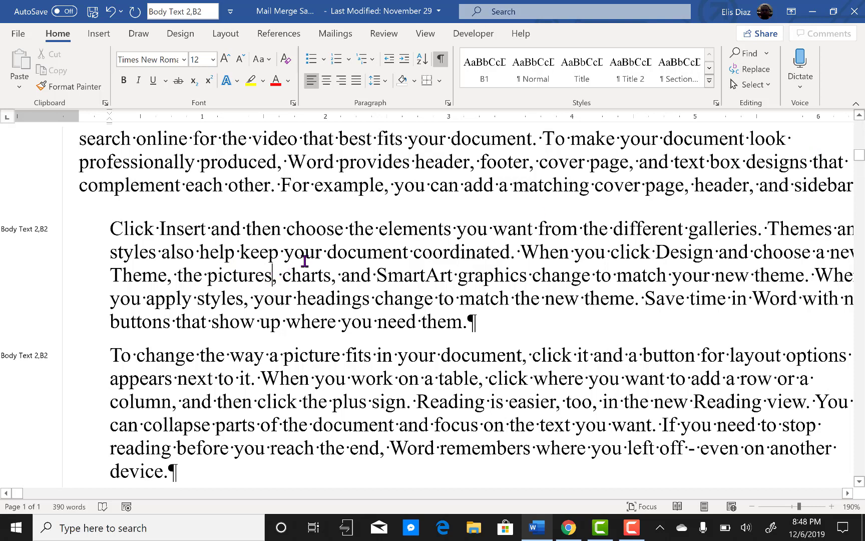
type("w")
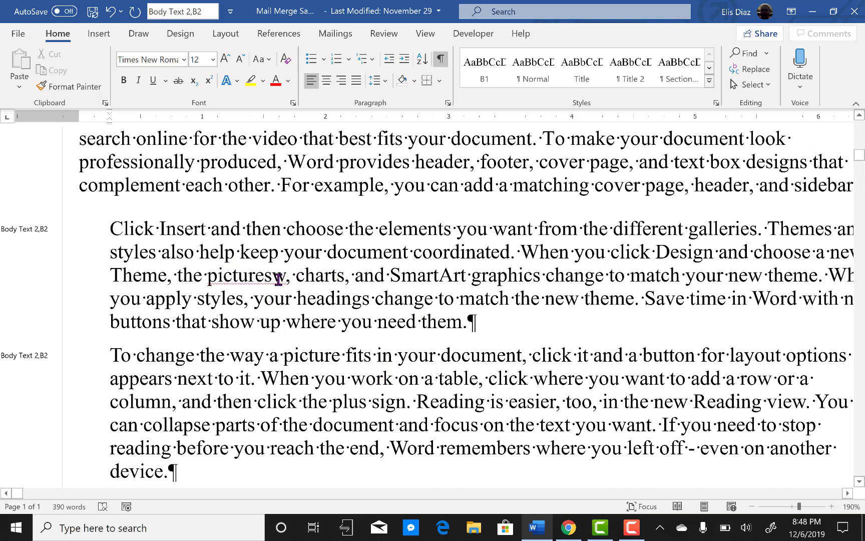
key("BackSpace")
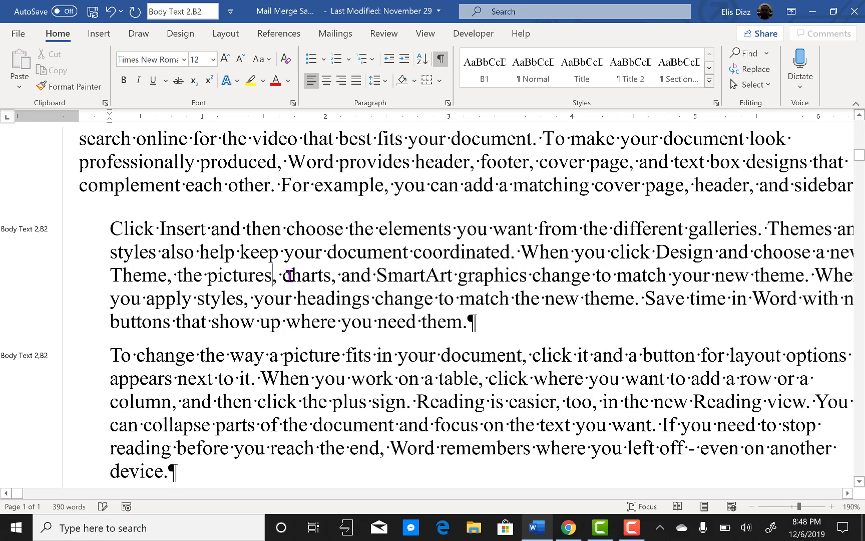
Step: Test spell checking in the third paragraph by misspelling "way" as "waye", and restore the word
left_click(263, 358)
type("e")
left_click(298, 408)
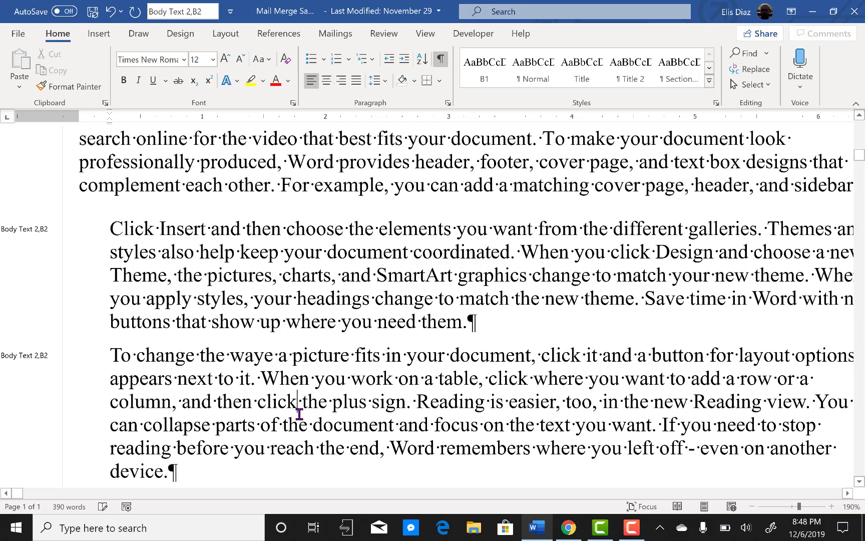
left_click(264, 355)
key("Delete")
left_click(297, 385)
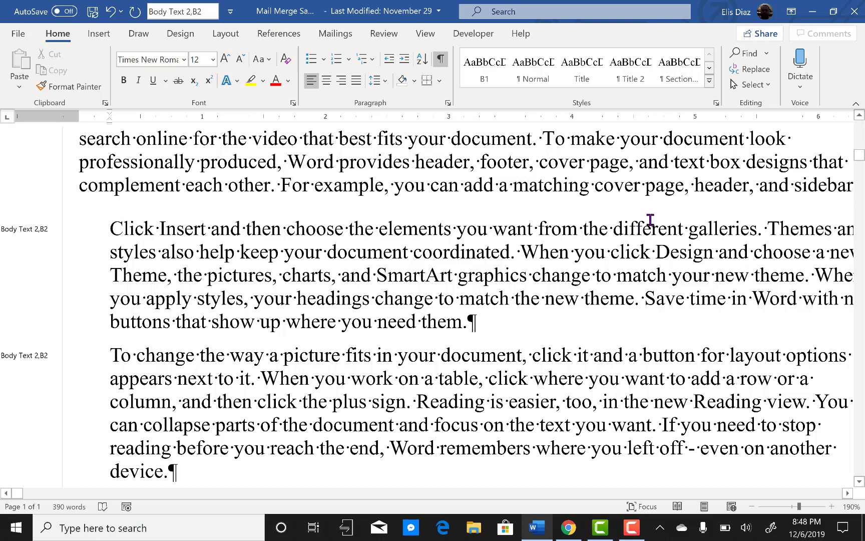
Step: Check the "Do not check spelling or grammar" option in the Normal style's language format, and accept its settings as they are
left_click(717, 104)
scroll(792, 270, "down", 1)
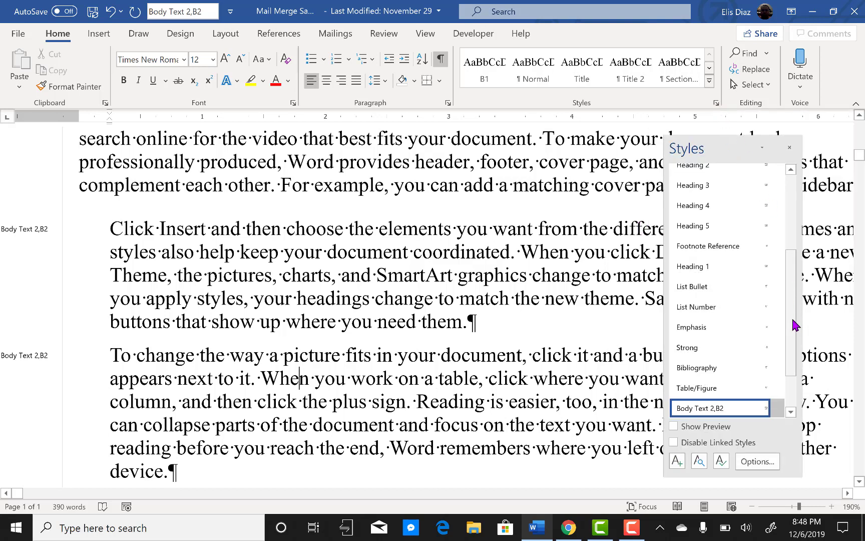
left_click_drag(792, 324, 792, 202)
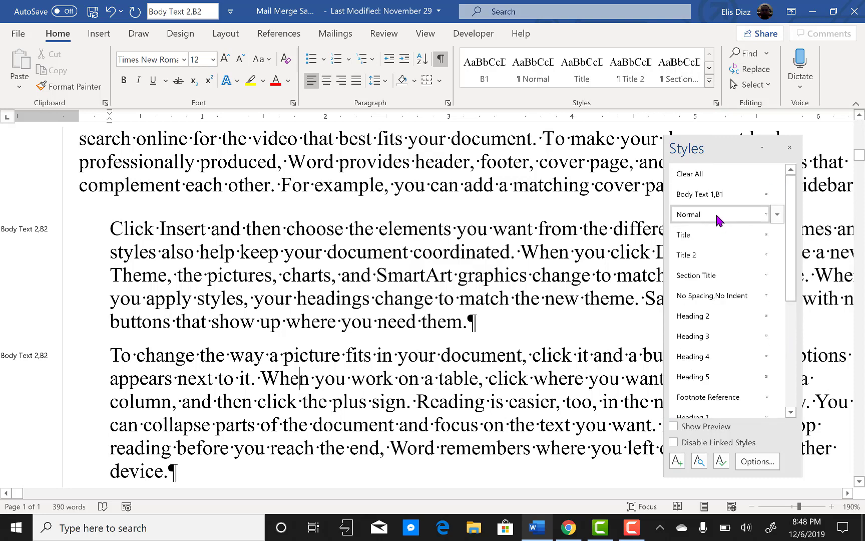
mouse_move(716, 212)
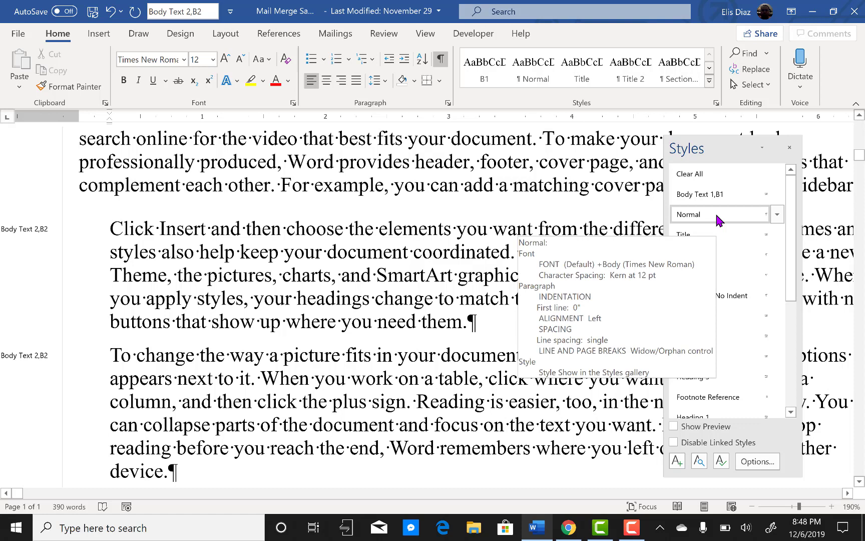
left_click(777, 215)
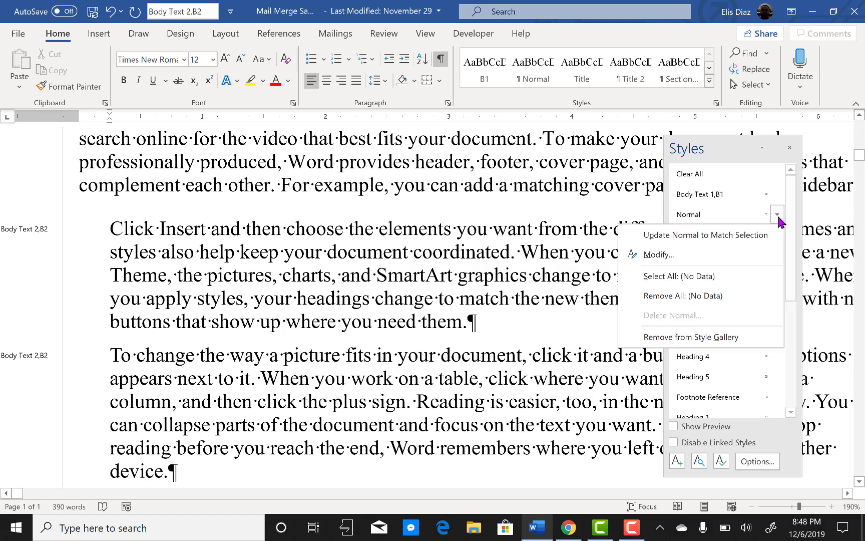
left_click(693, 258)
left_click(290, 439)
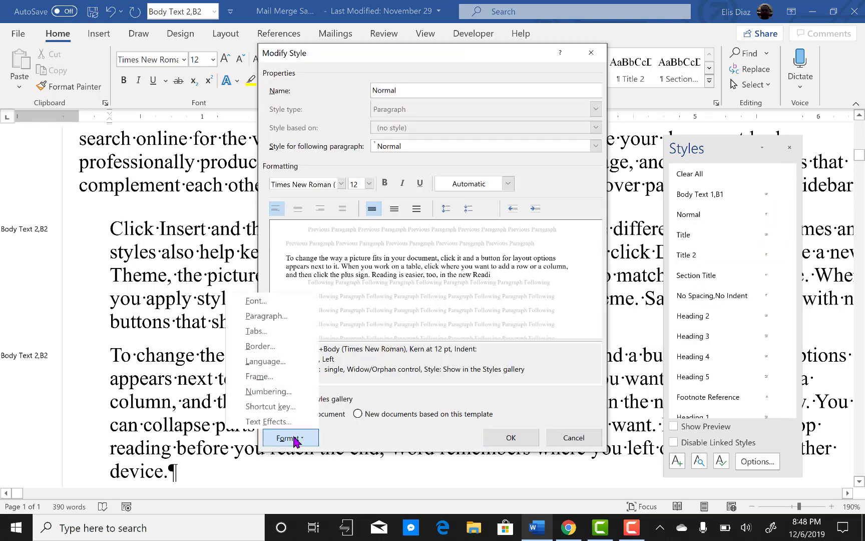
left_click(268, 361)
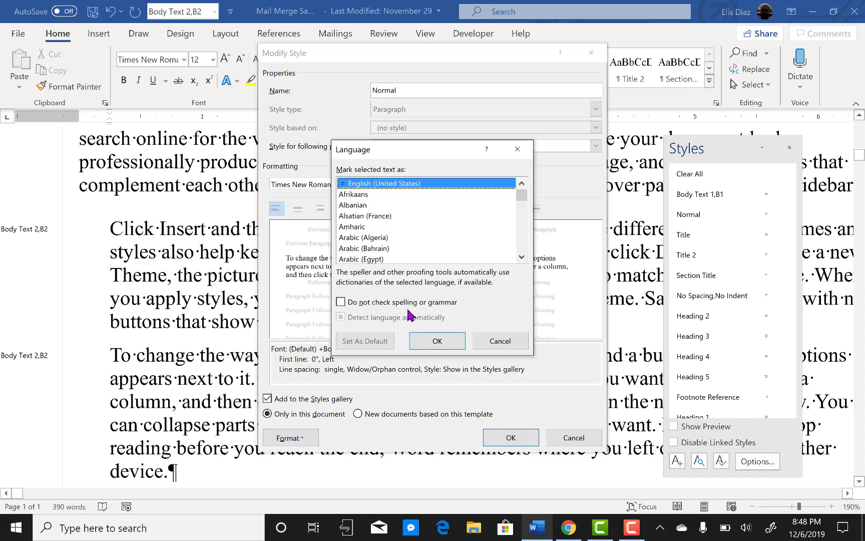
left_click(439, 340)
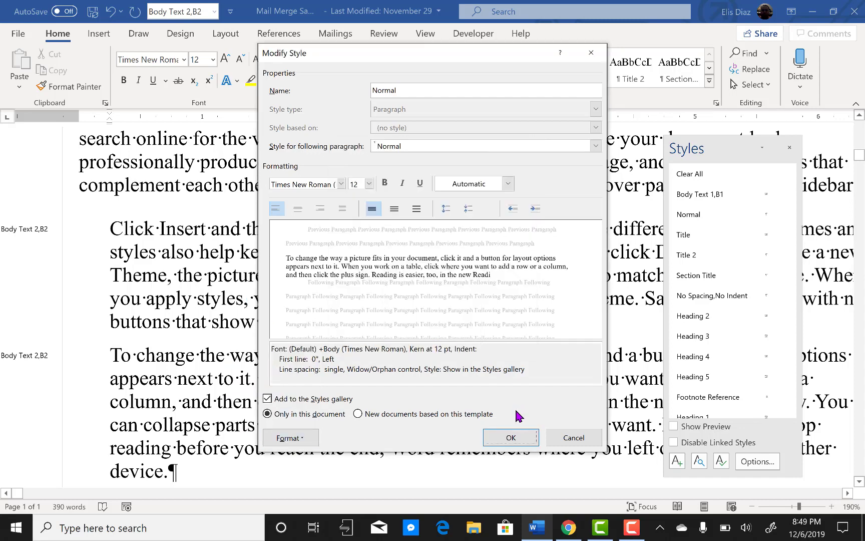
left_click(517, 442)
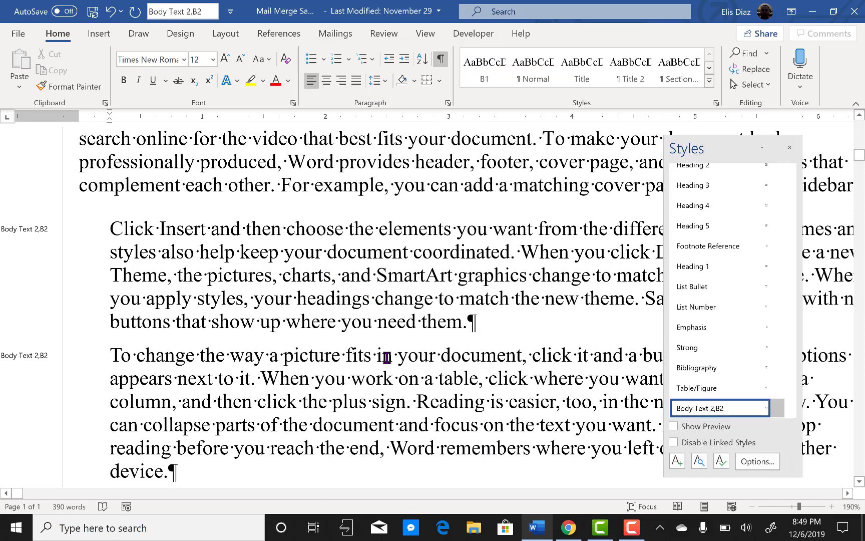
scroll(391, 358, "up", 1)
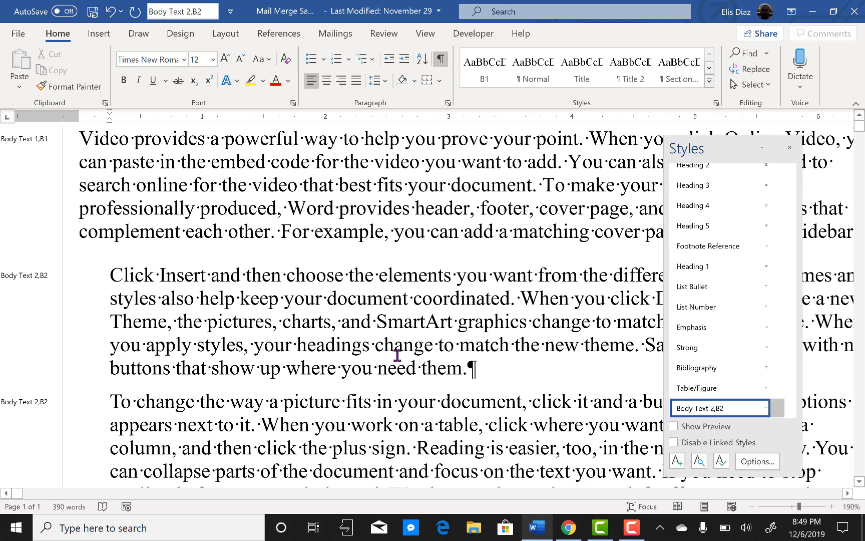
left_click(404, 330)
left_click(403, 333)
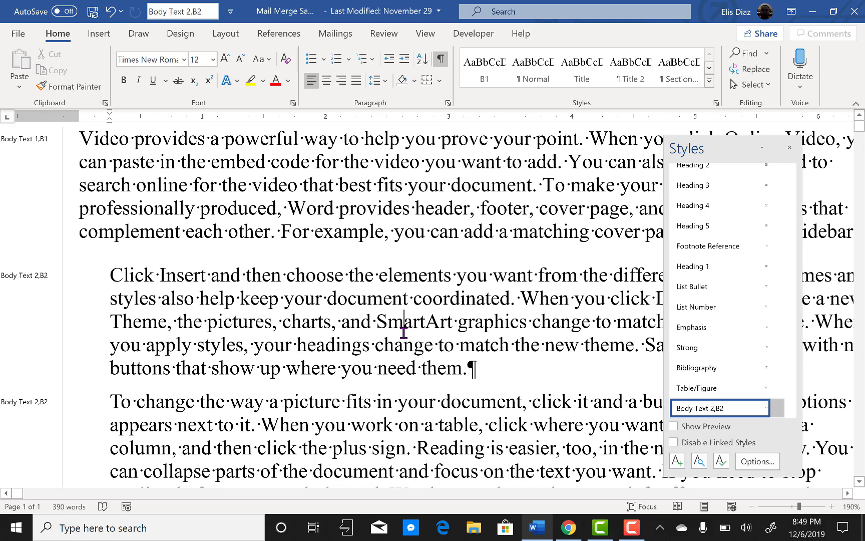